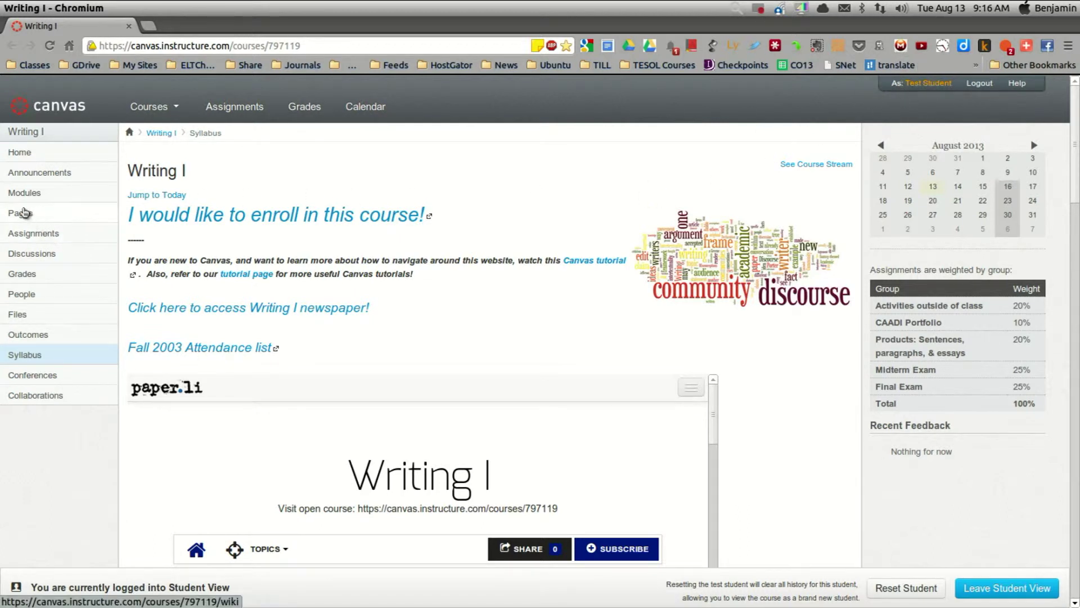
Open the Writing I course's Pages list from the course sidebar.
click(21, 213)
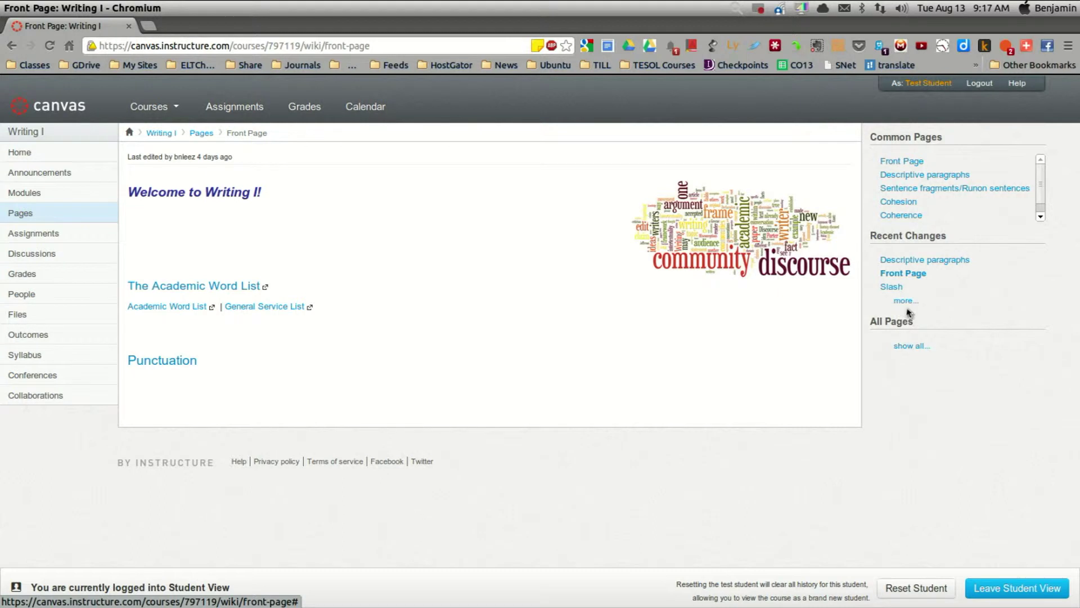
click(919, 259)
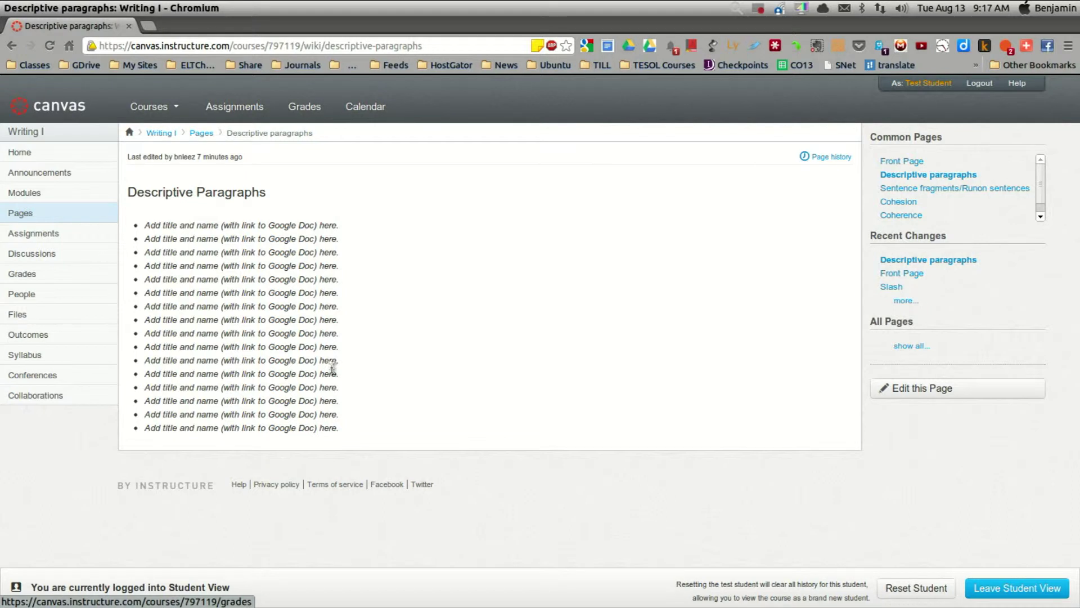
Open drive.google.com in a new tab and scroll through the My Drive folder list.
click(148, 27)
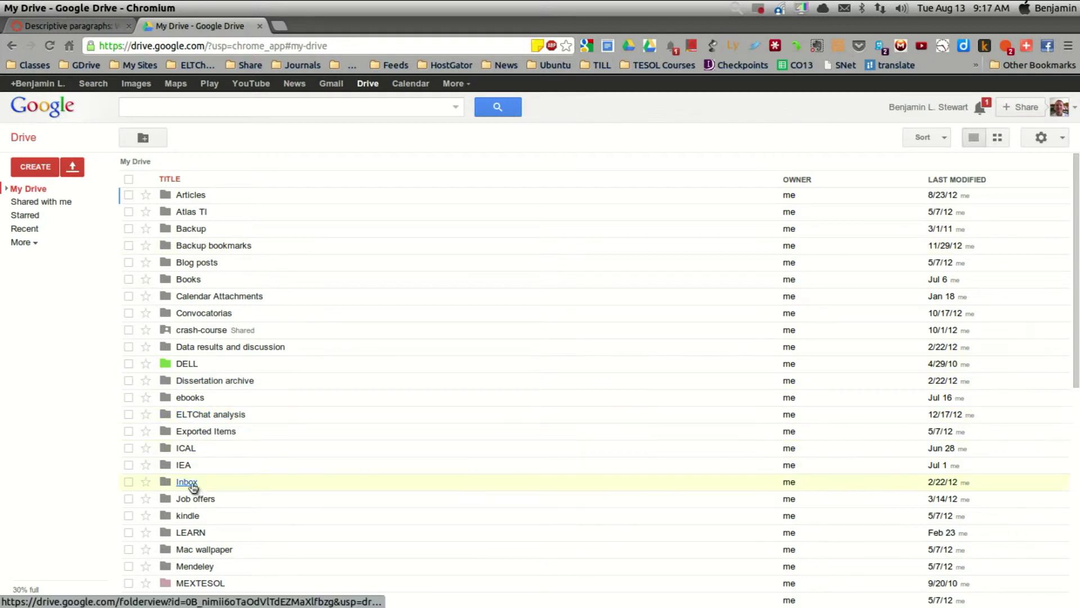
scroll(332, 501, down, 8)
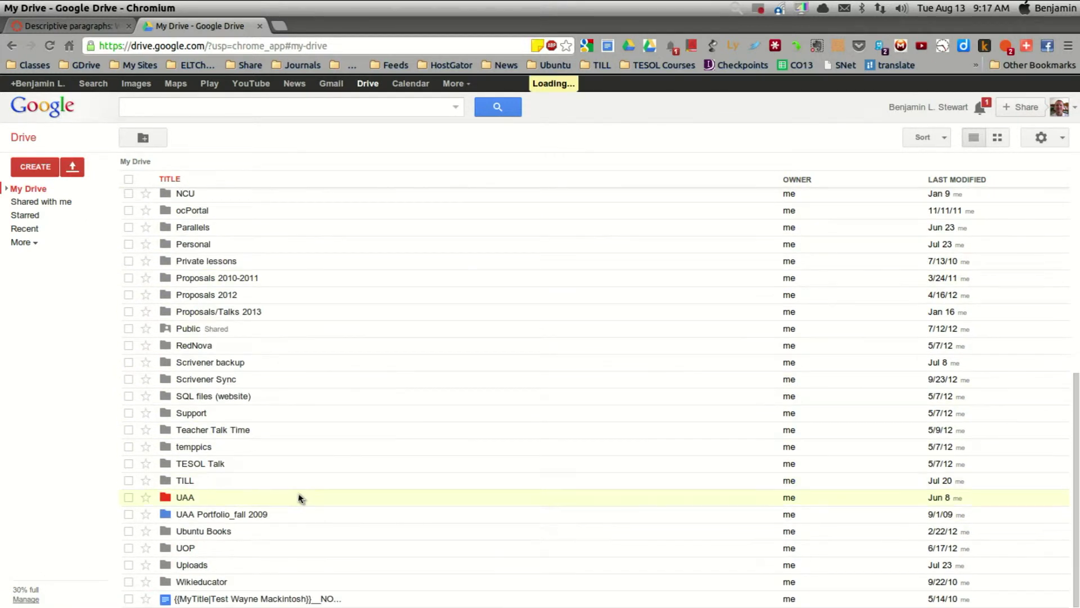
scroll(299, 498, down, 5)
scroll(296, 484, up, 13)
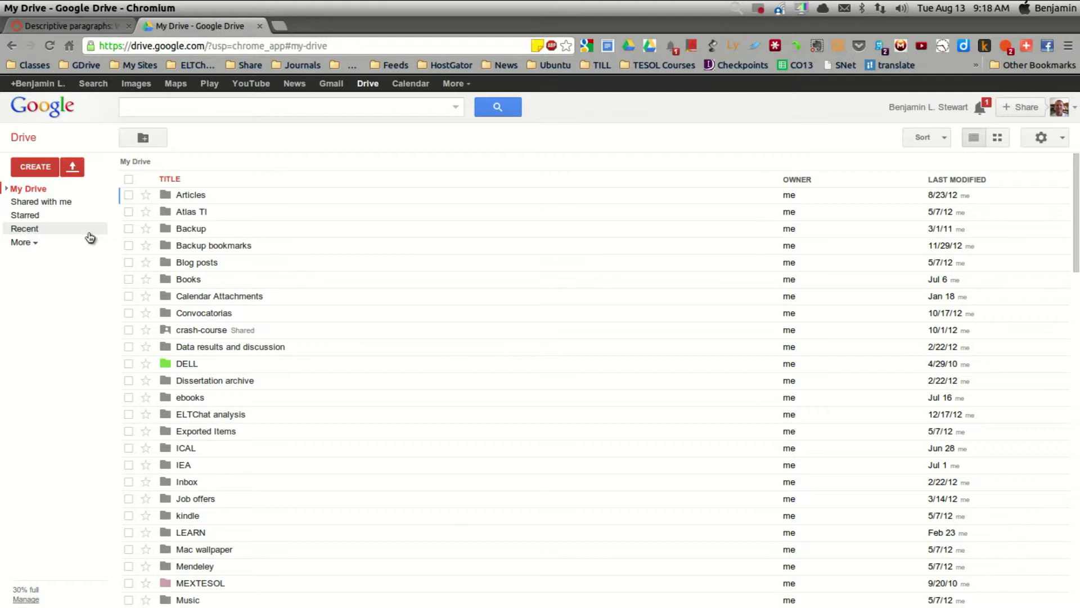
Create a new Google Docs document from Drive and rename it 'title your document'.
click(33, 167)
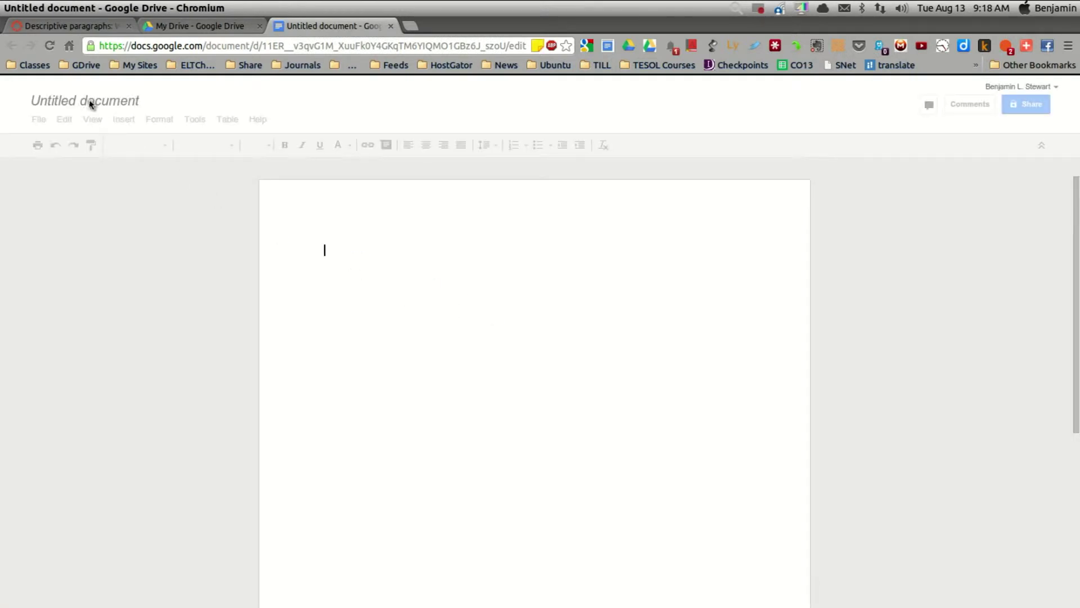
click(91, 104)
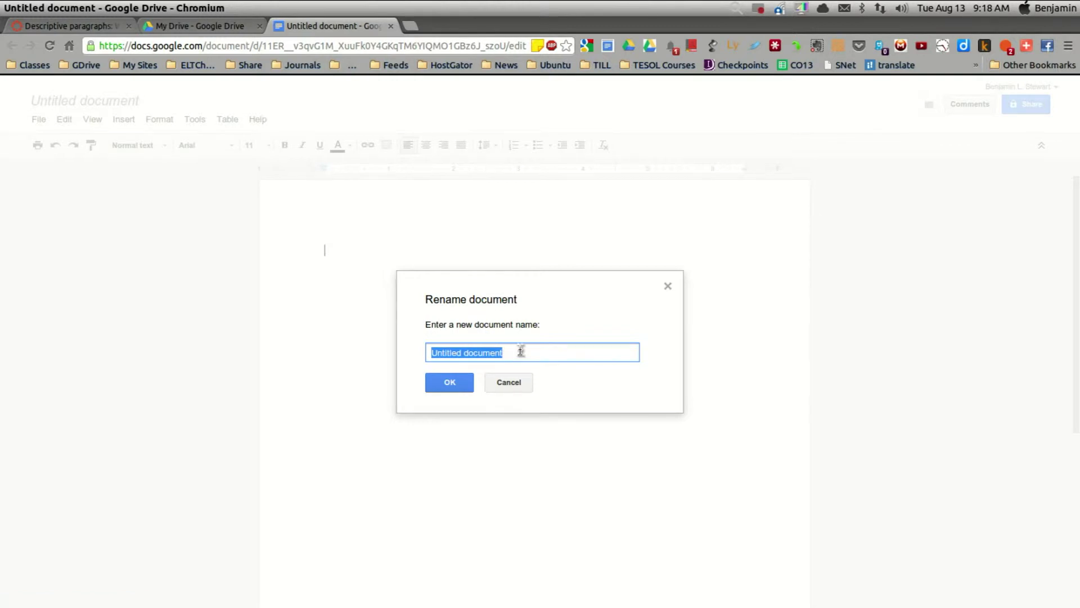
text(tit)
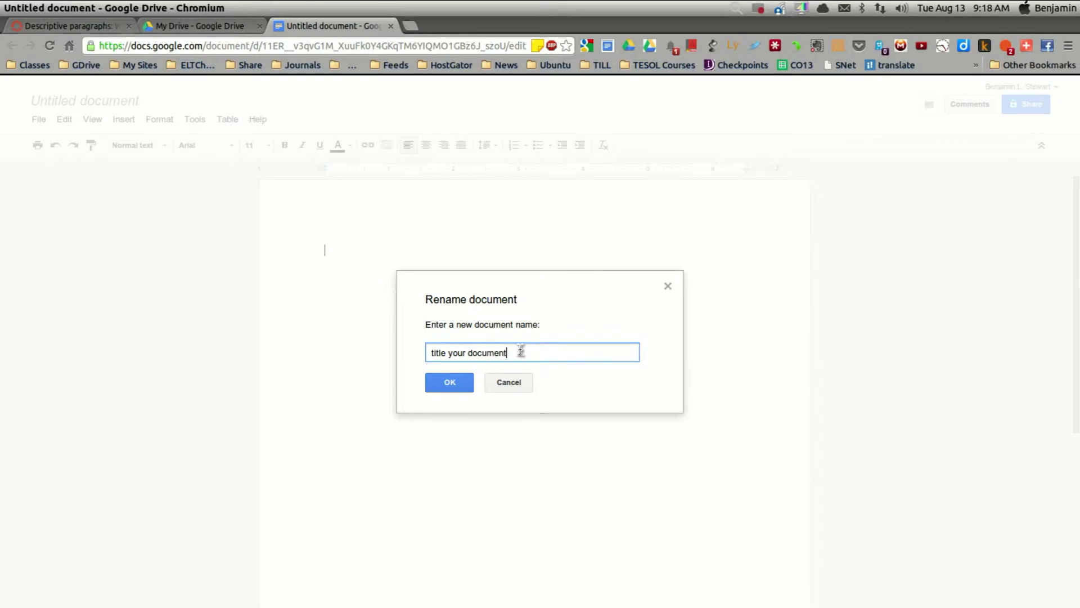
Confirm the 'title your document' name and type a line of placeholder gibberish in the body.
click(449, 382)
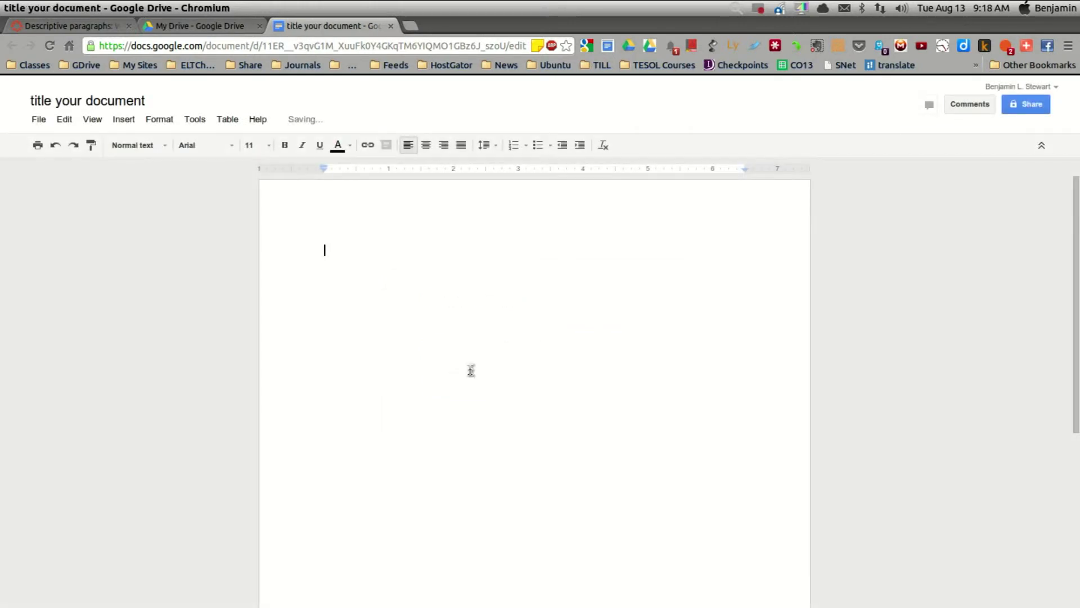
text(sdañ lsda jklñsdaf jklñ)
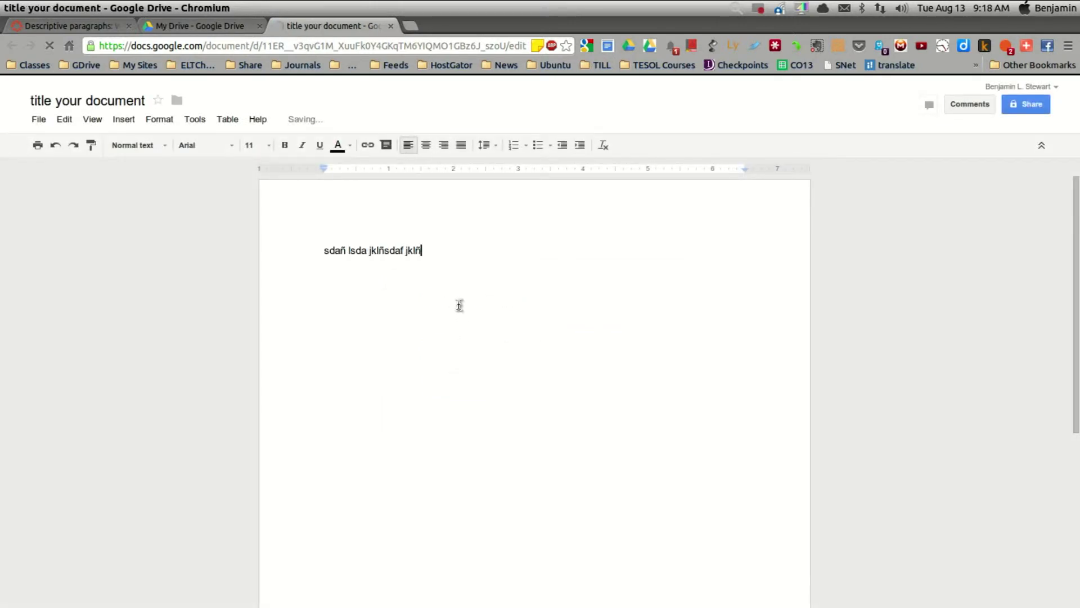
text(sdfa jklñsdfa jklñsdfa jklñaaaaaaaaaaaaaaaaaaaaaaaaaaaaaaaa)
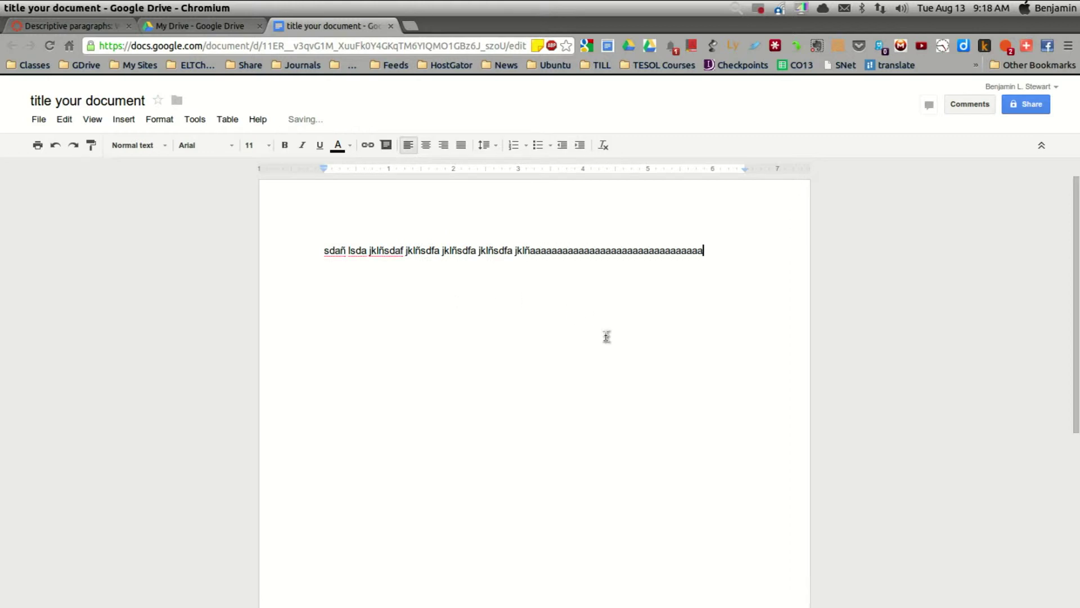
text(aaaaaaaaaaaaaaaaaaaaaaaaaaaaaaaaaaaaaaaaaaaaaaaaaaaaaaaaaaaaaaaaaaaaaaaaaaaaaaaaaaaaaaaaaaaaaaaaaaaaaaaaaa)
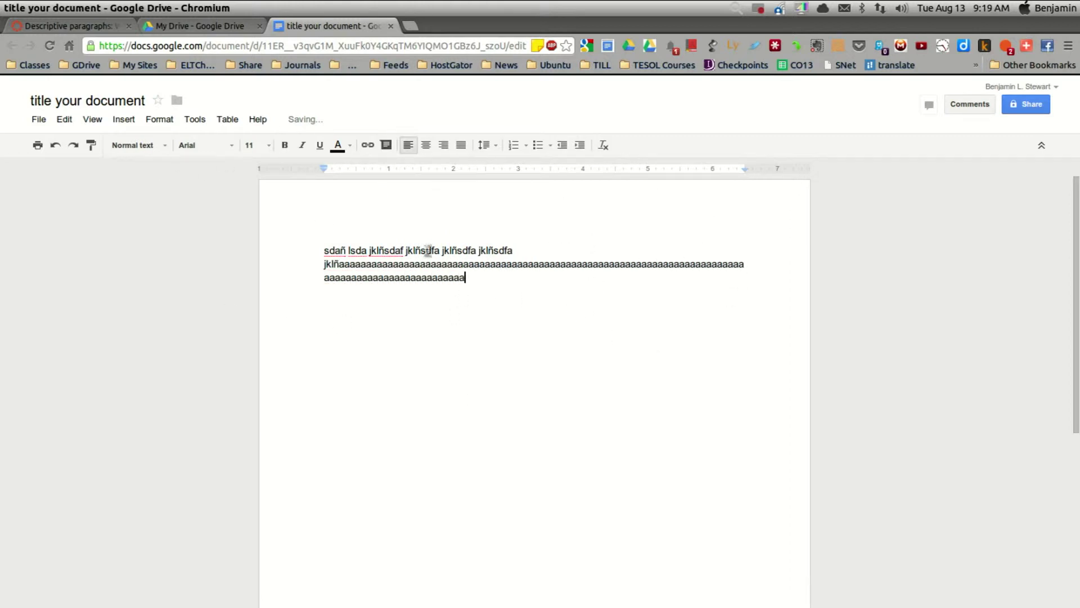
text(aaaaaaaaaaaaaaaaaaaaaaaaaaaaaaaaaaaaaaaaaaaaaaaaaaaaaaaaaaaaaaaaaaaaaaaaaaaaaaaaaa)
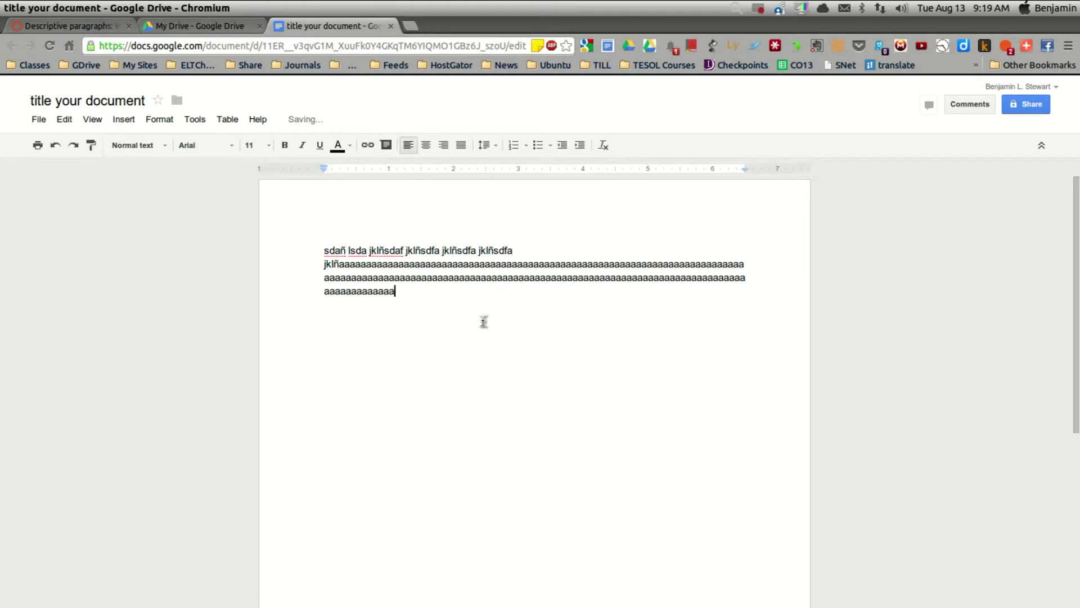
text(aaaaaaaaaaaaaaaaaaaaaaaaaaaaaaaaaaaaaaaaaaaaaaaaaaaaaaaaaaaaaaaaaaaaaaa)
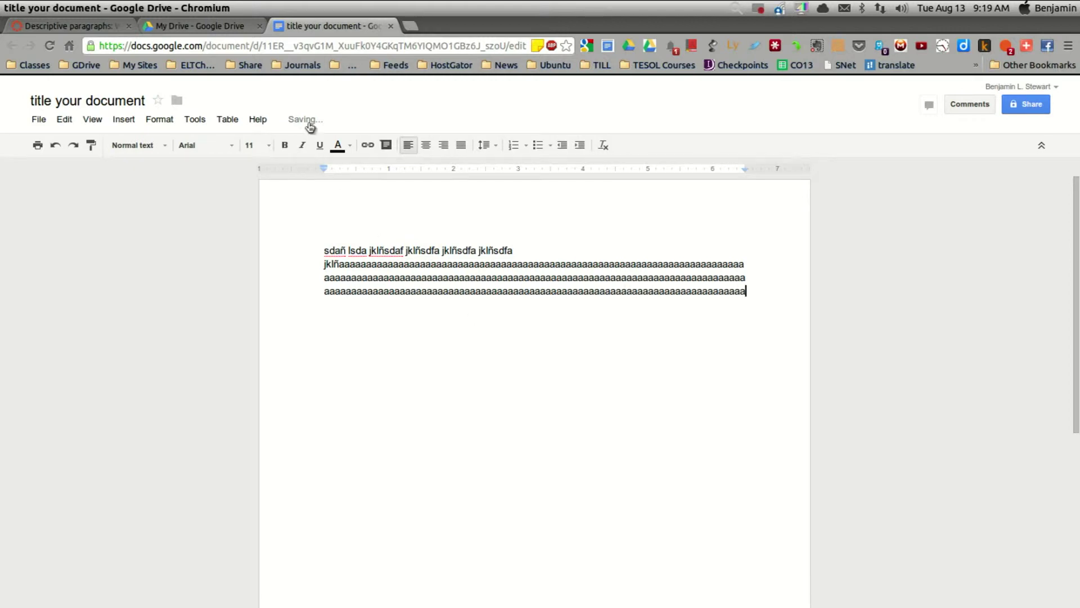
text(aaaaaaaaaaaaaaaaaaaaaaaaaaaaaaaaaaaaaaaaaaaaaagh)
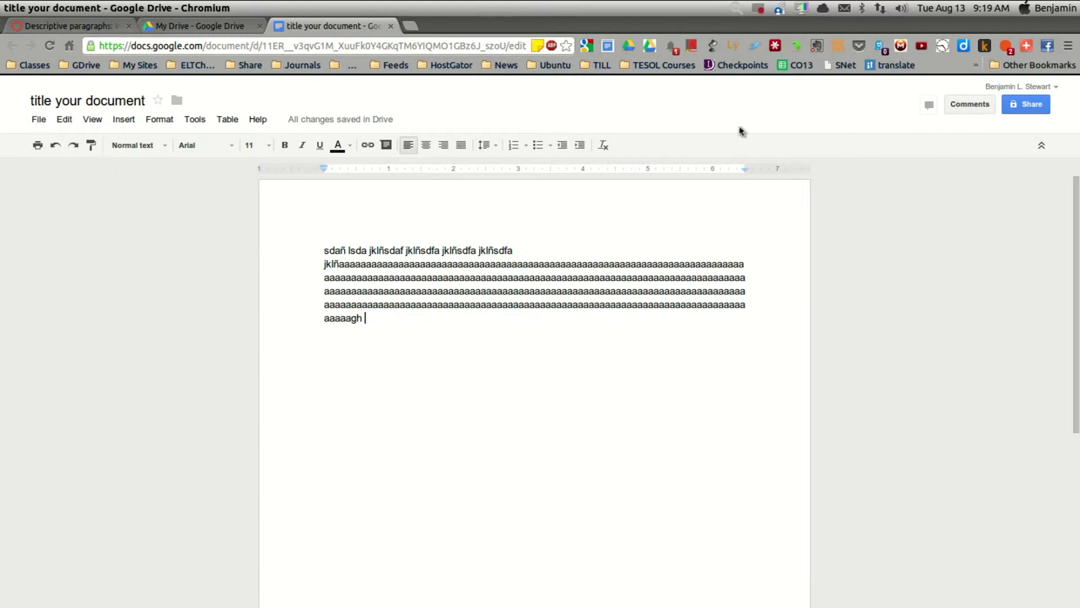
Change the document's link sharing to 'Anyone with the link' and save it.
click(1023, 106)
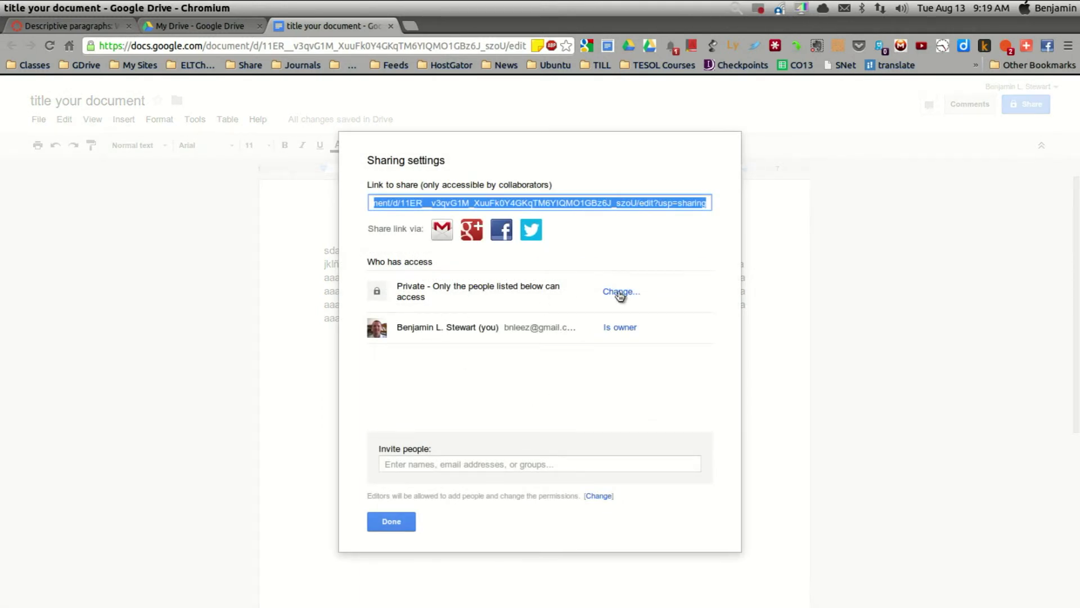
click(621, 292)
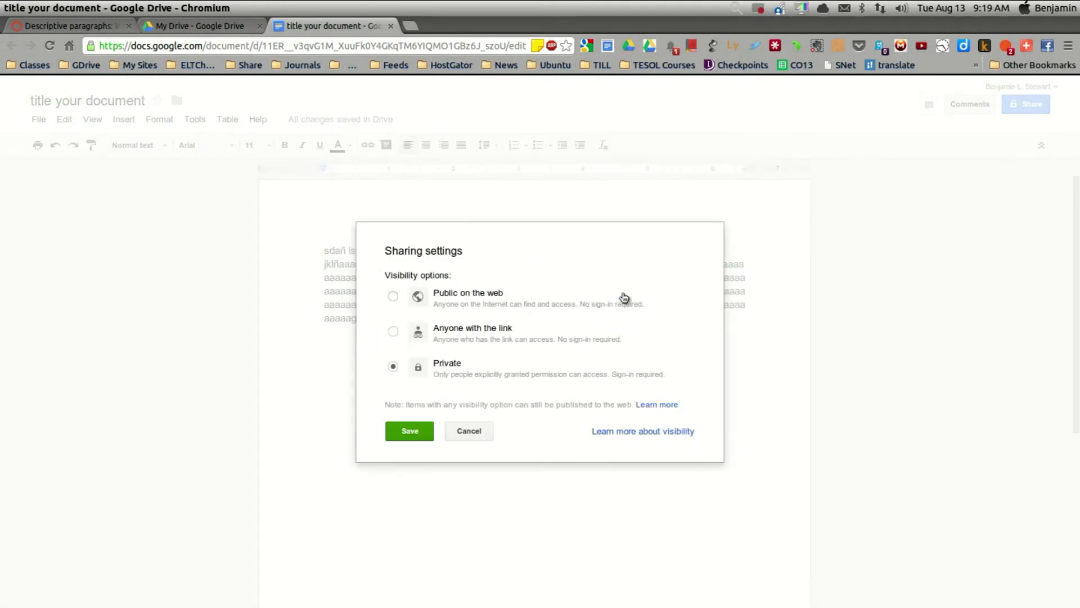
click(393, 331)
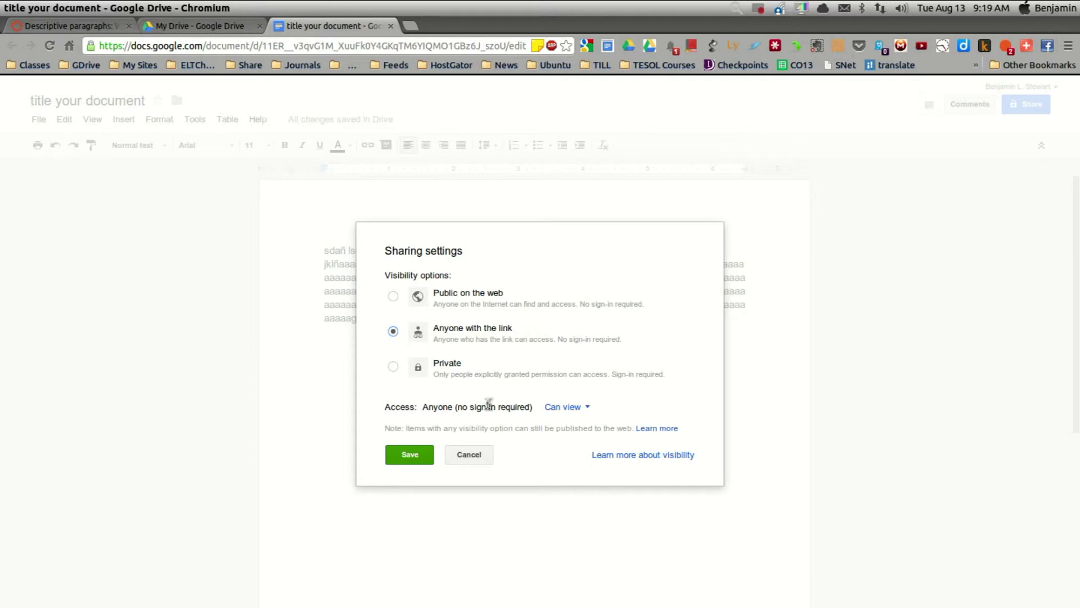
click(413, 460)
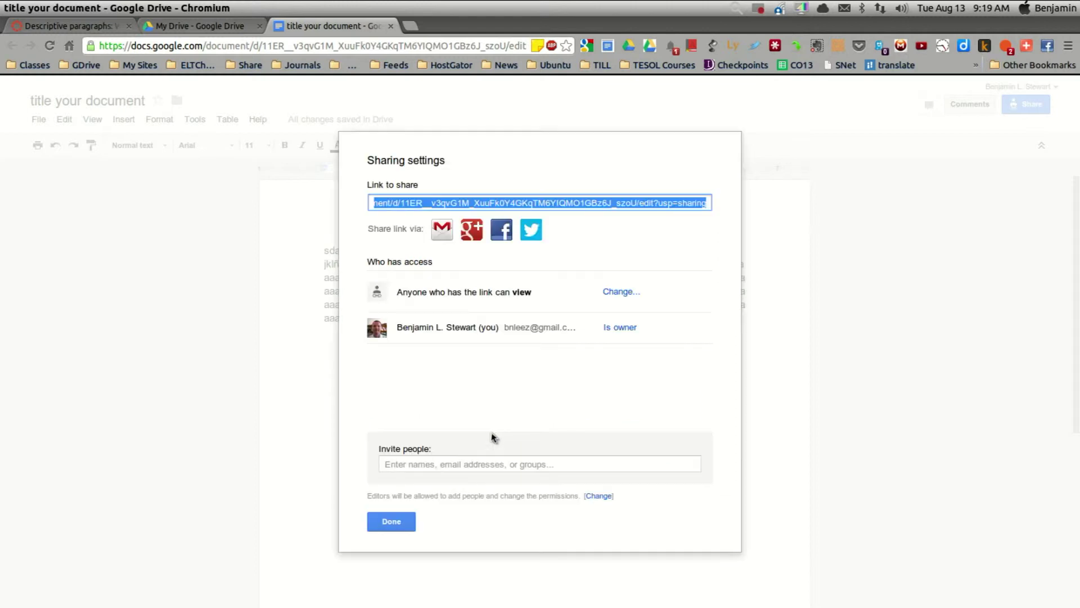
Explore the invite section, adding a personal message but no recipients.
click(457, 465)
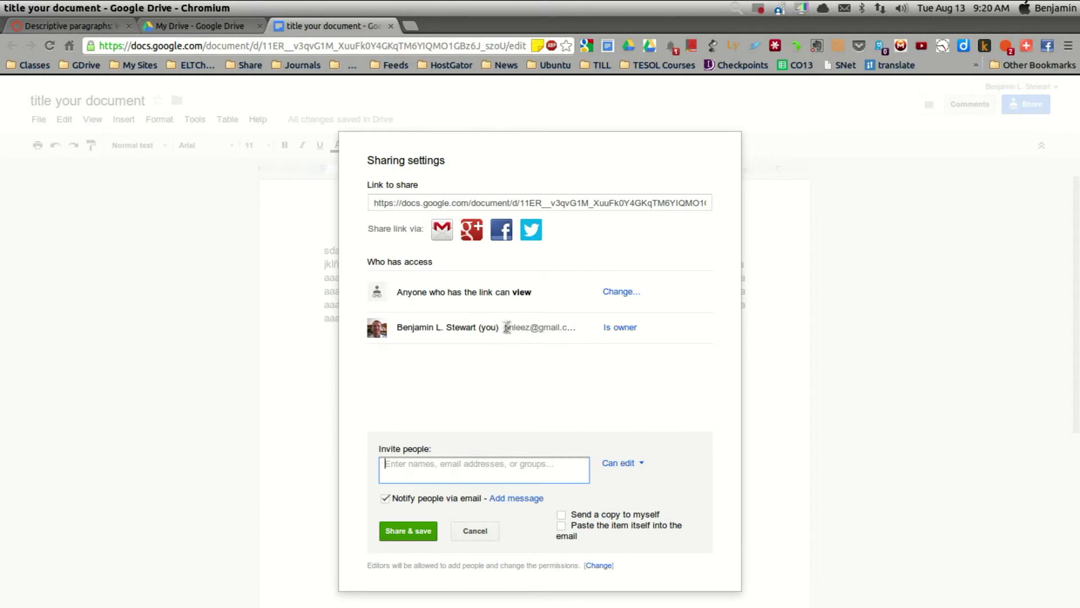
drag(506, 327, 561, 326)
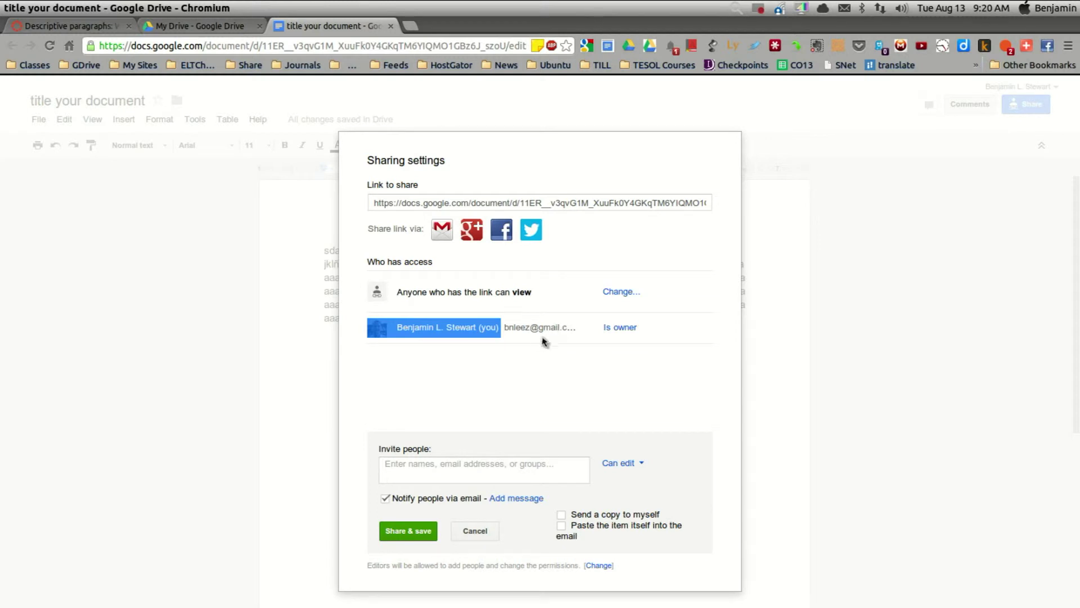
click(526, 343)
click(445, 468)
click(512, 499)
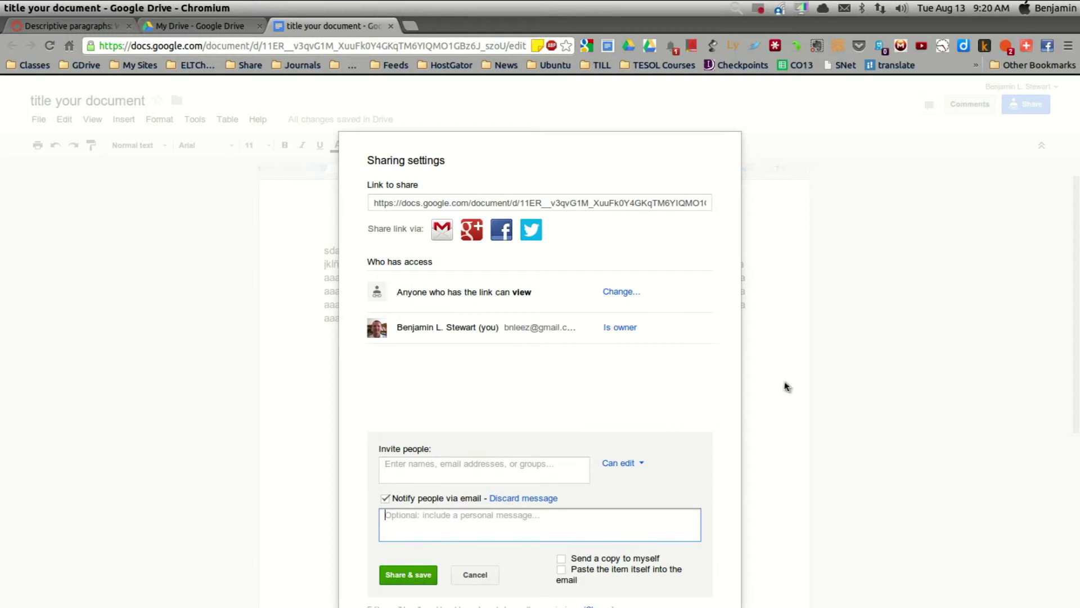
click(478, 575)
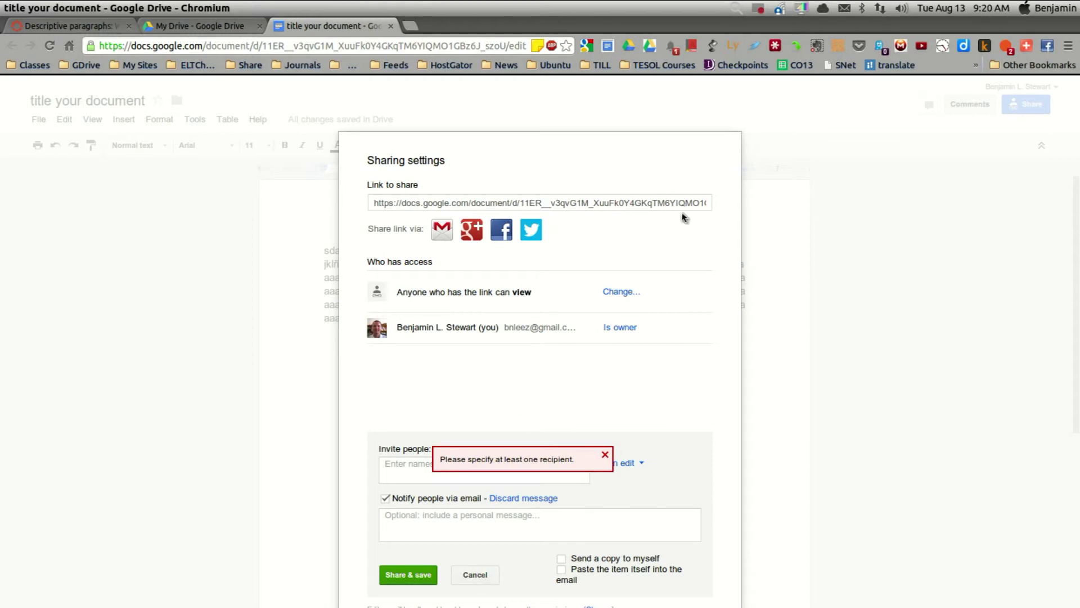
Select the shareable link, cancel the invite, and close the sharing settings.
click(594, 204)
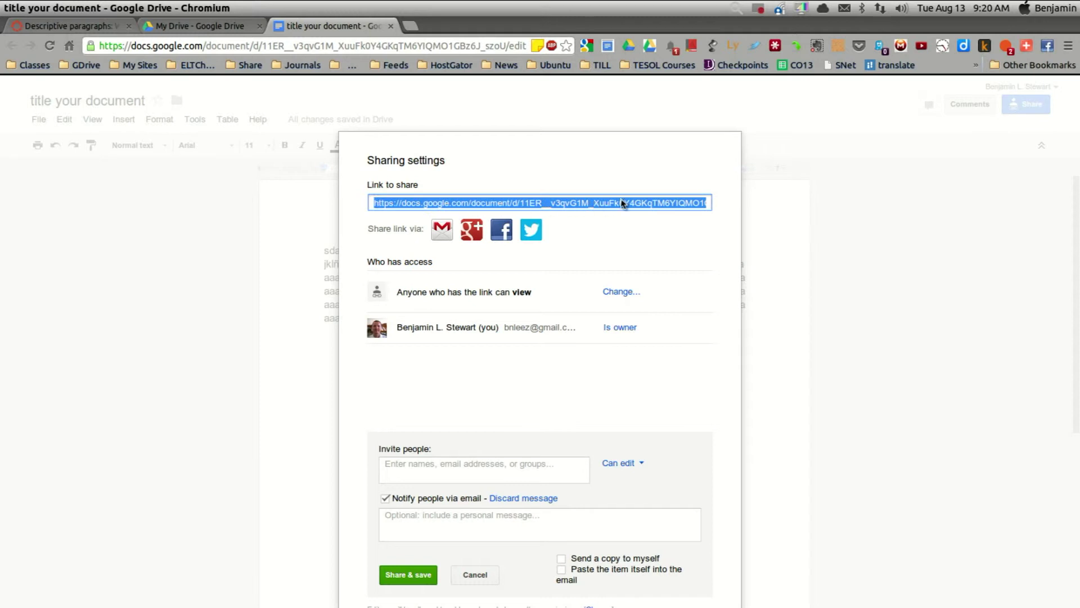
click(486, 574)
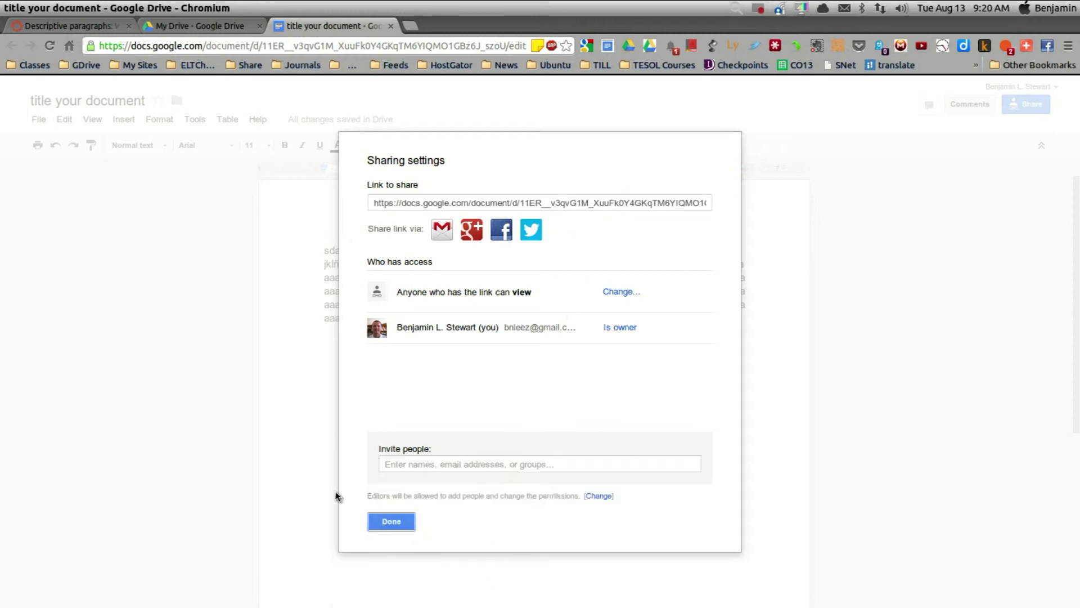
click(383, 520)
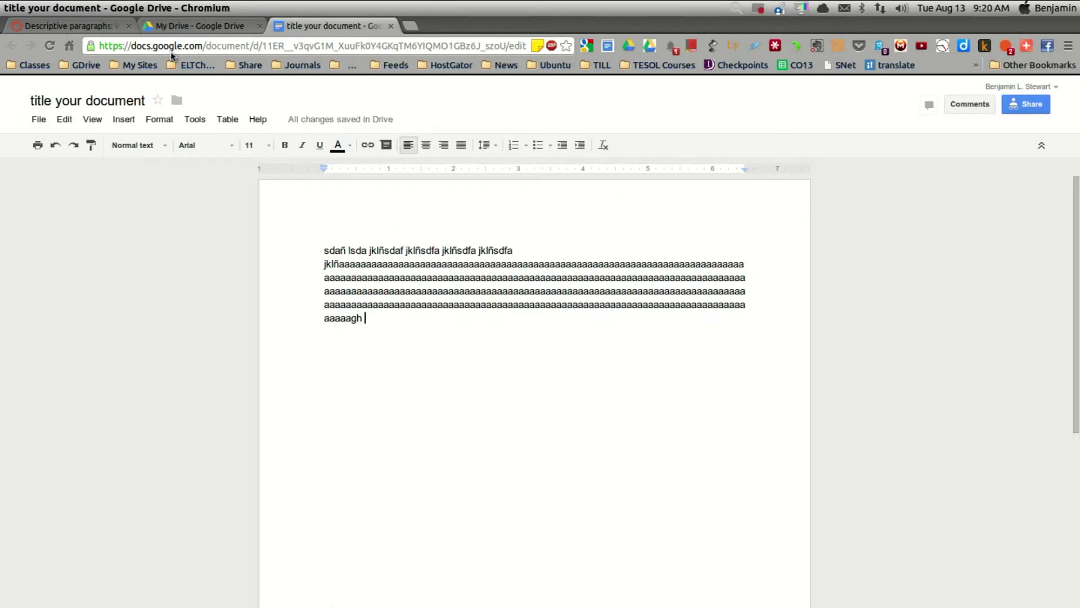
Edit the Descriptive Paragraphs page, replacing the first bullet with 'Test by' plus the author's first name, then select the name.
click(103, 27)
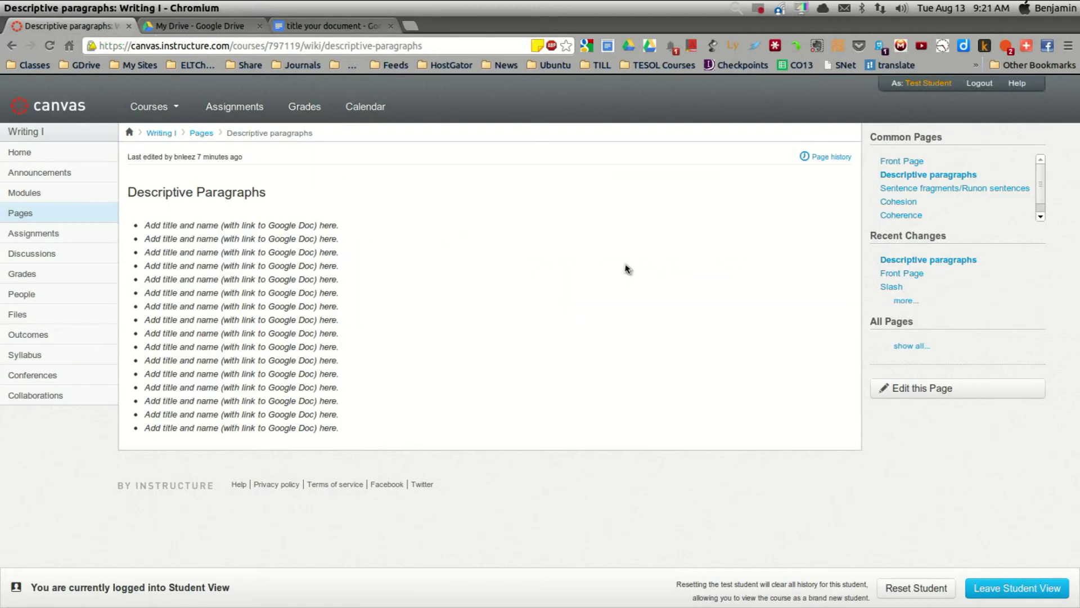
click(937, 388)
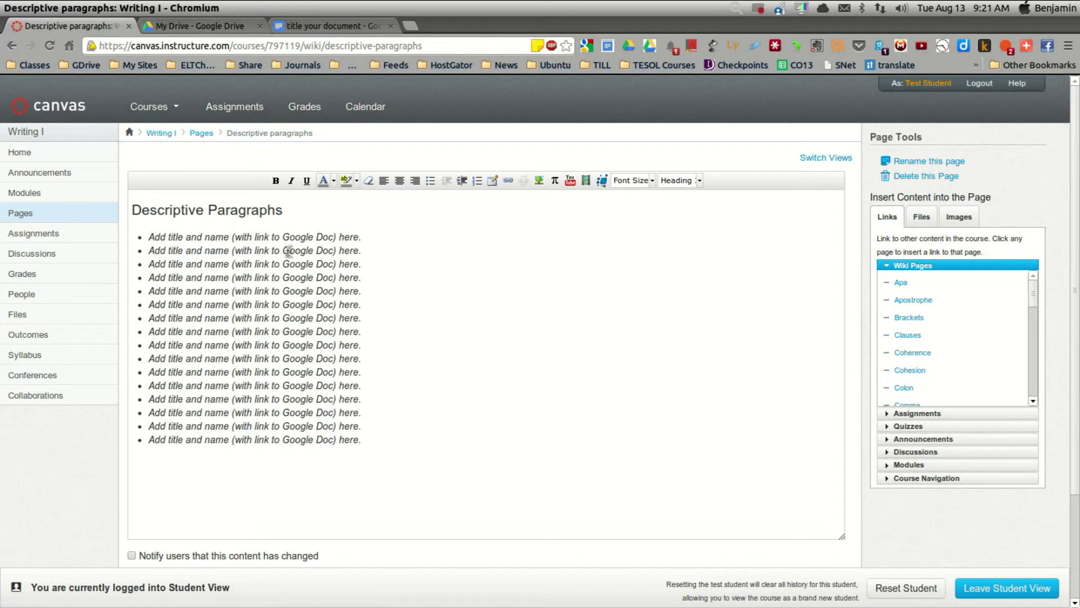
click(155, 237)
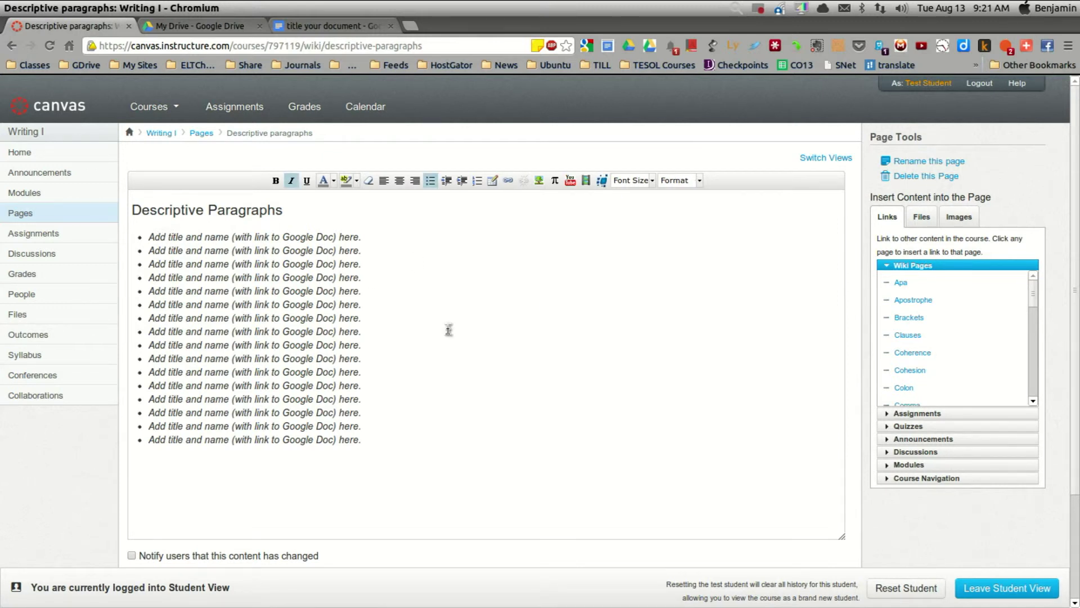
text(Test)
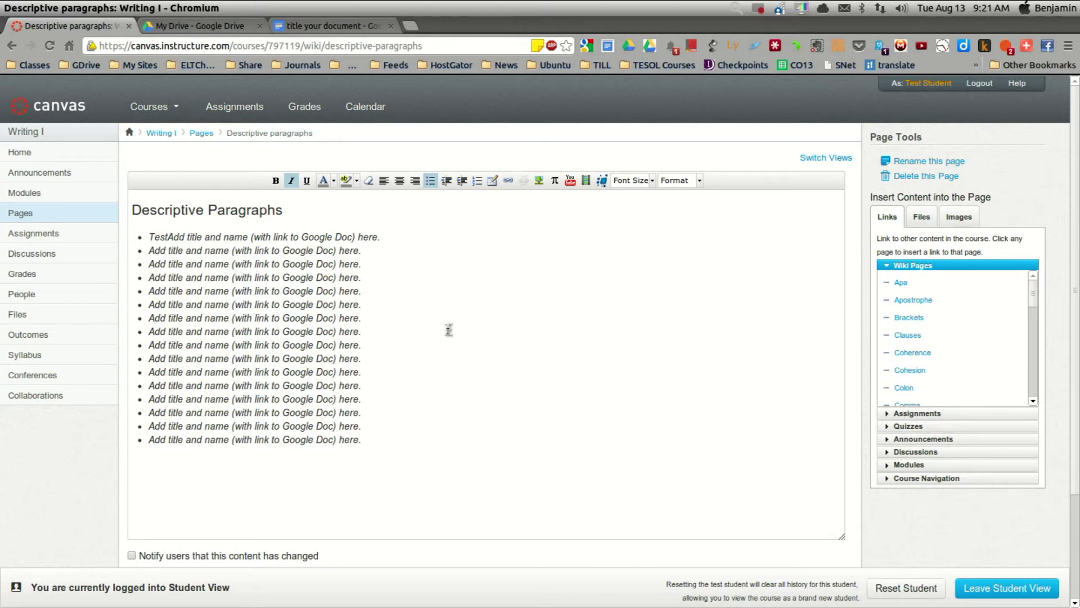
text( by Benjmi)
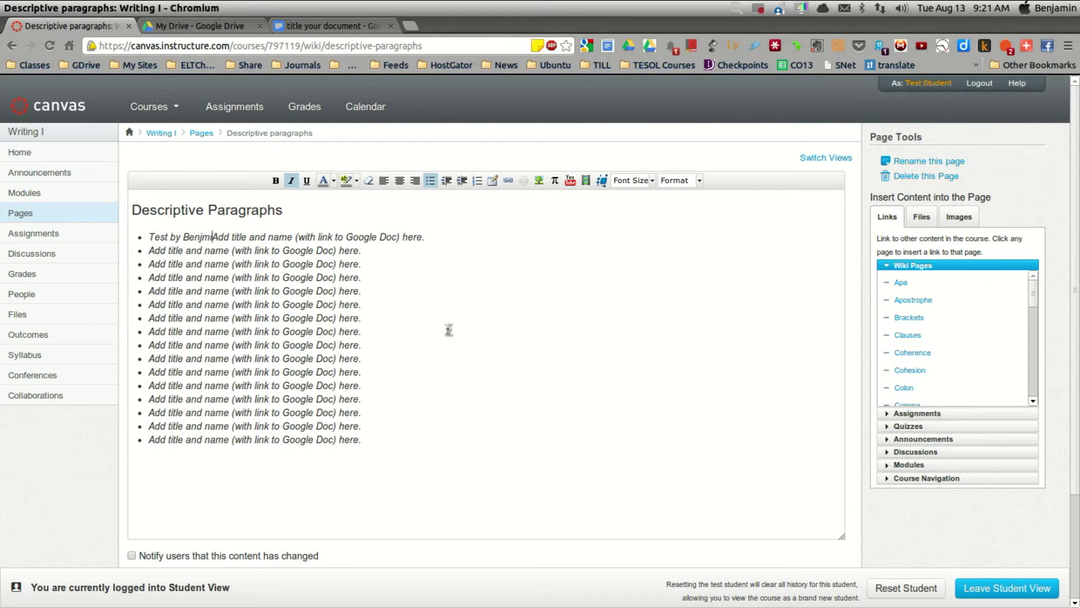
key(BackSpace)
text(amin)
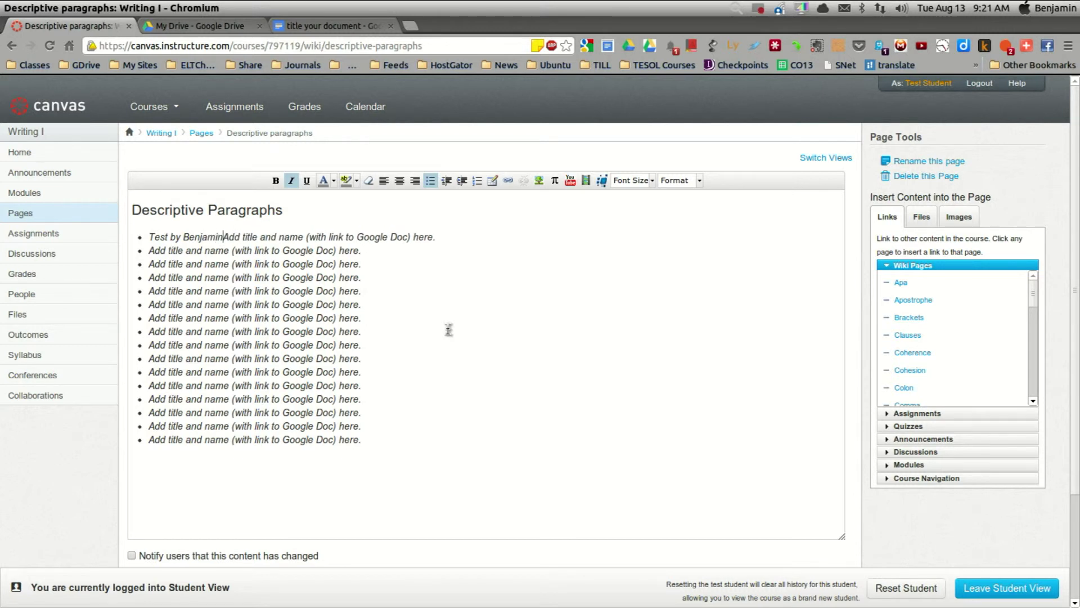
key(Delete)
key(Delete)
key(Delete)
key(Delete)
key(Delete)
key(Delete)
key(Delete)
key(Delete)
key(Delete)
key(Delete)
key(Delete)
key(Delete)
key(Delete)
key(Delete)
key(Delete)
key(Delete)
key(Delete)
key(Delete)
key(Delete)
key(Delete)
key(Delete)
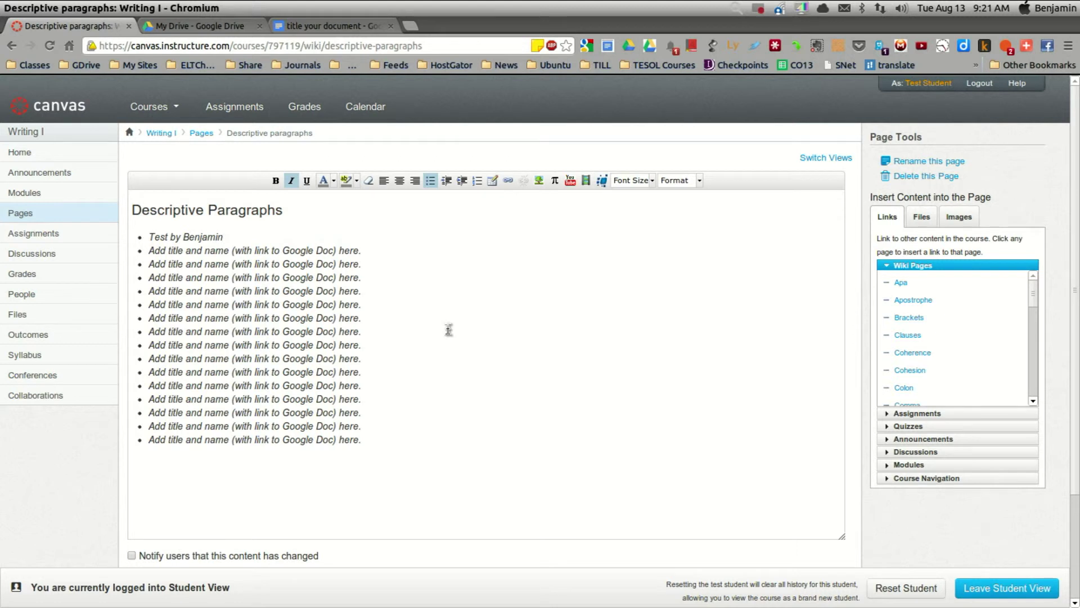
key(shift+Left)
key(shift+Left)
key(shift+Left)
key(shift+Left)
key(shift+Left)
key(shift+Left)
key(shift+Left)
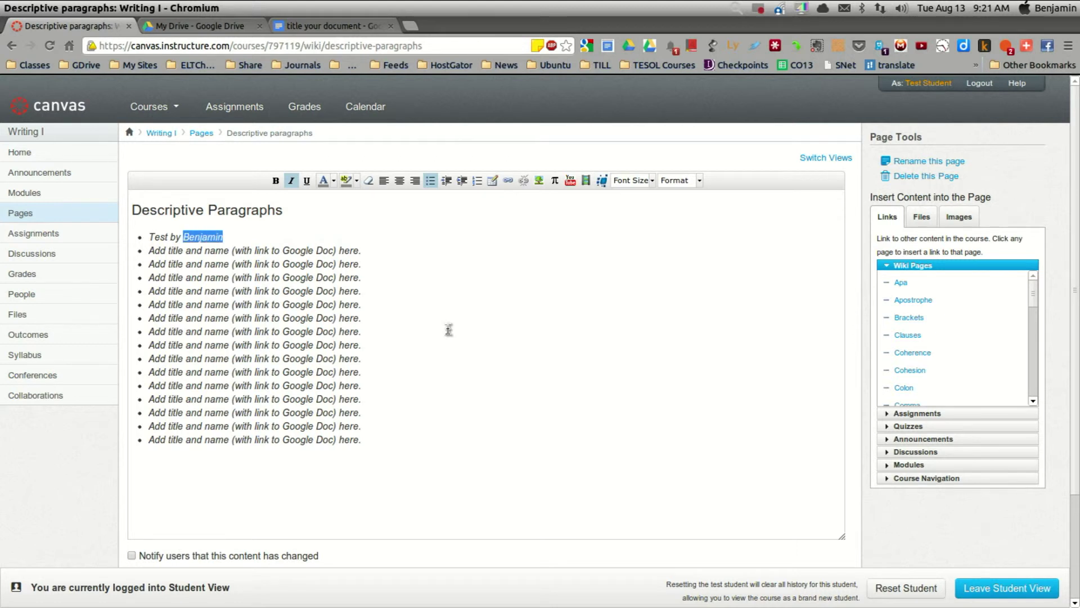
Link the selected name to the pasted shared-document URL and save the page.
click(509, 181)
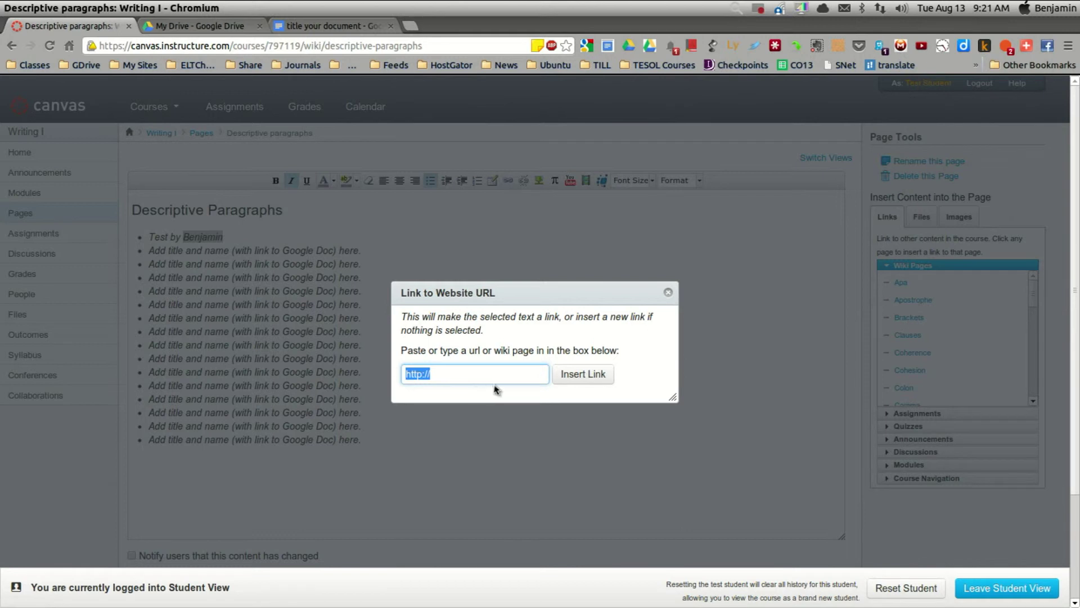
key(ctrl+v)
click(575, 375)
click(548, 361)
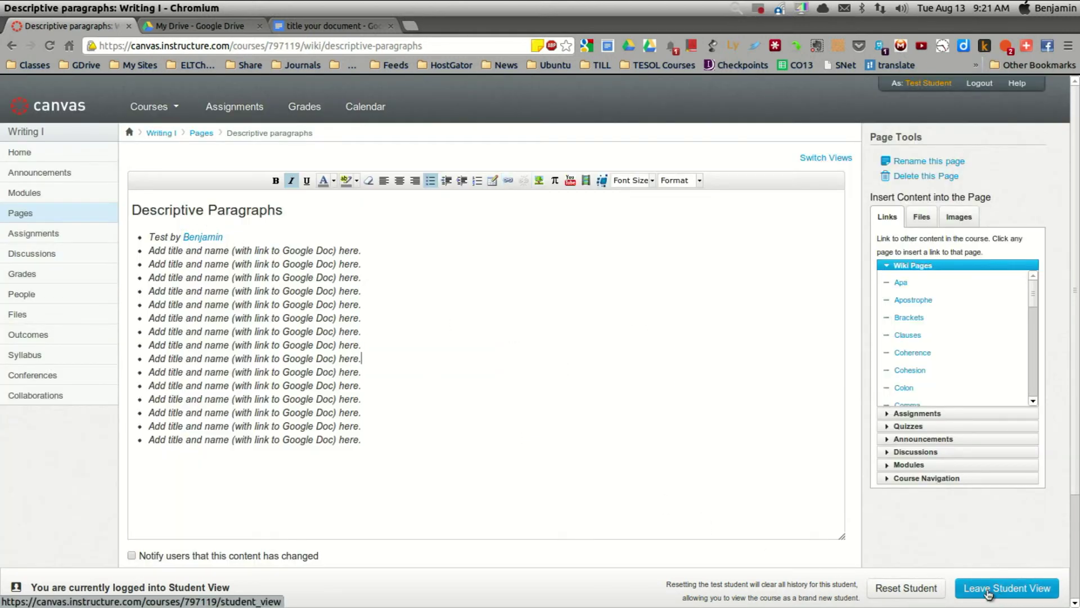
scroll(495, 343, down, 5)
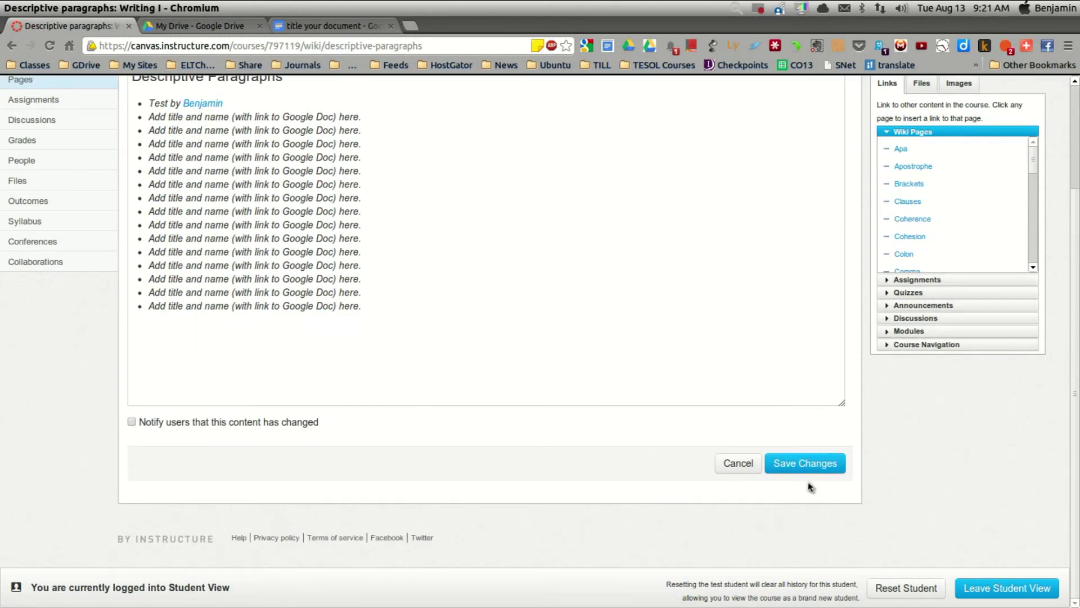
click(797, 464)
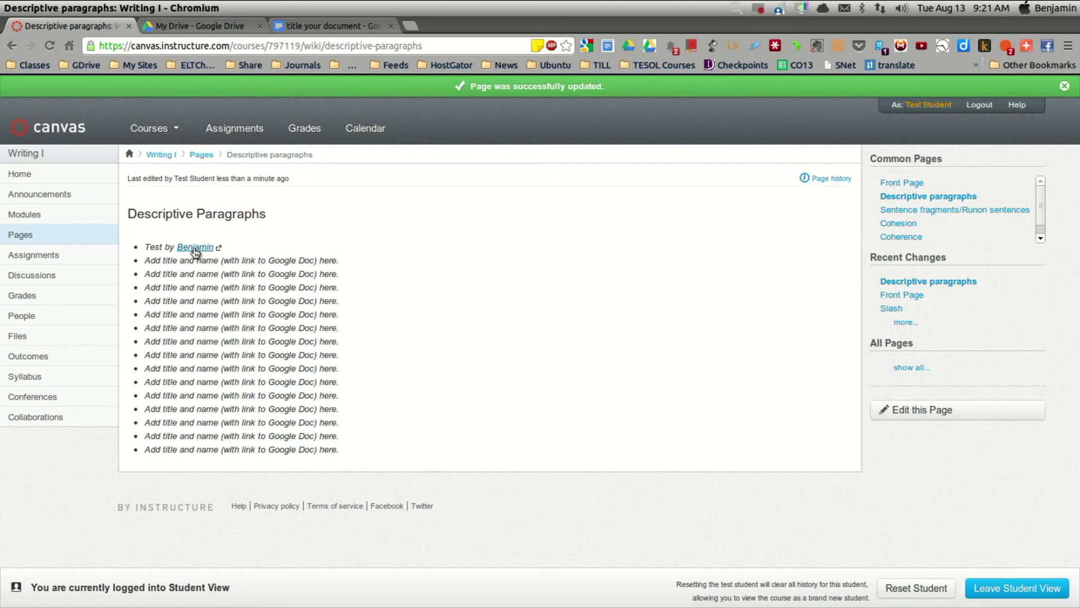
Close the shared document and My Drive tabs, then return to the Descriptive paragraphs page.
click(390, 26)
click(259, 26)
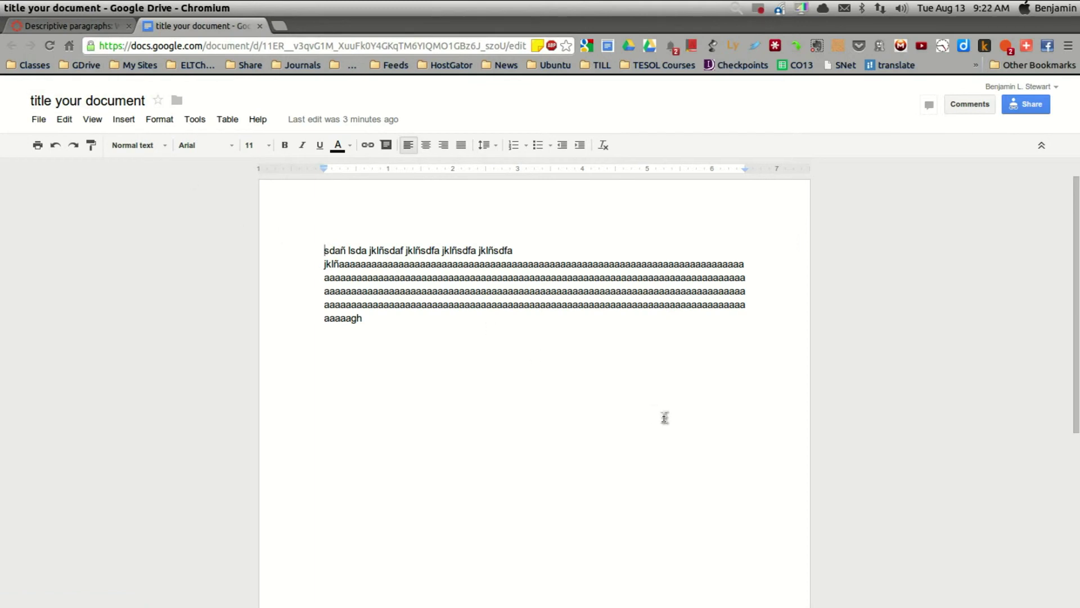
scroll(555, 373, down, 3)
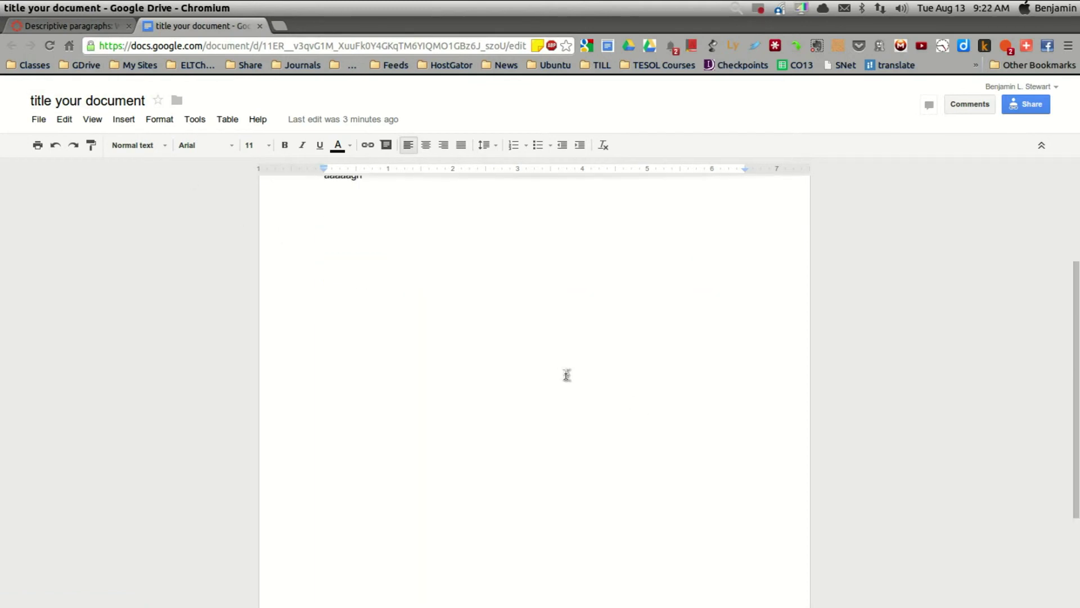
scroll(566, 373, up, 3)
click(82, 27)
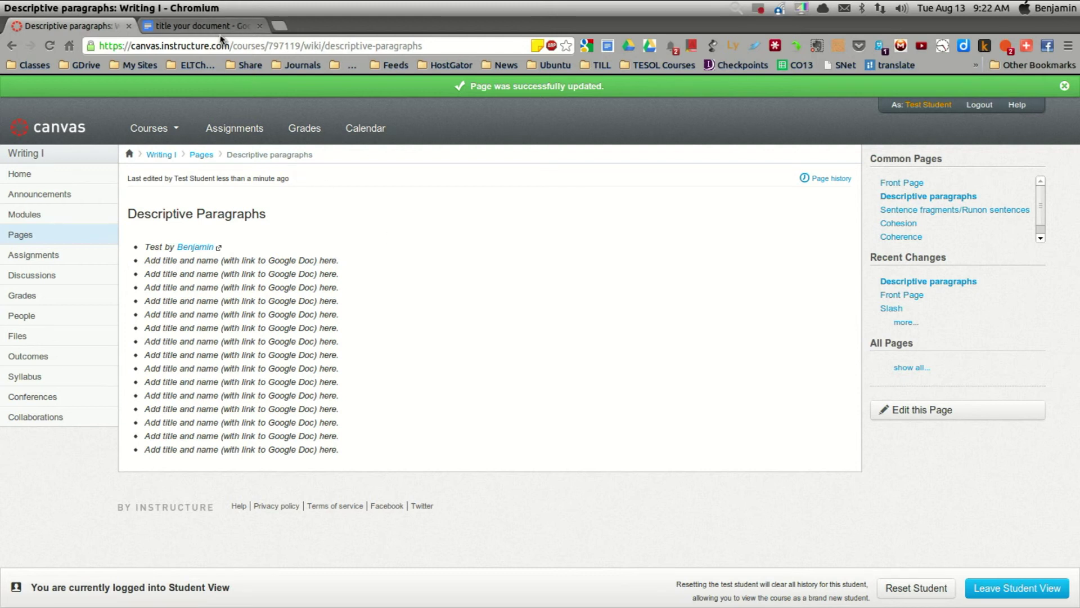
Reopen the document's sharing settings and show its 'Anyone who has the link can view' visibility options.
click(197, 26)
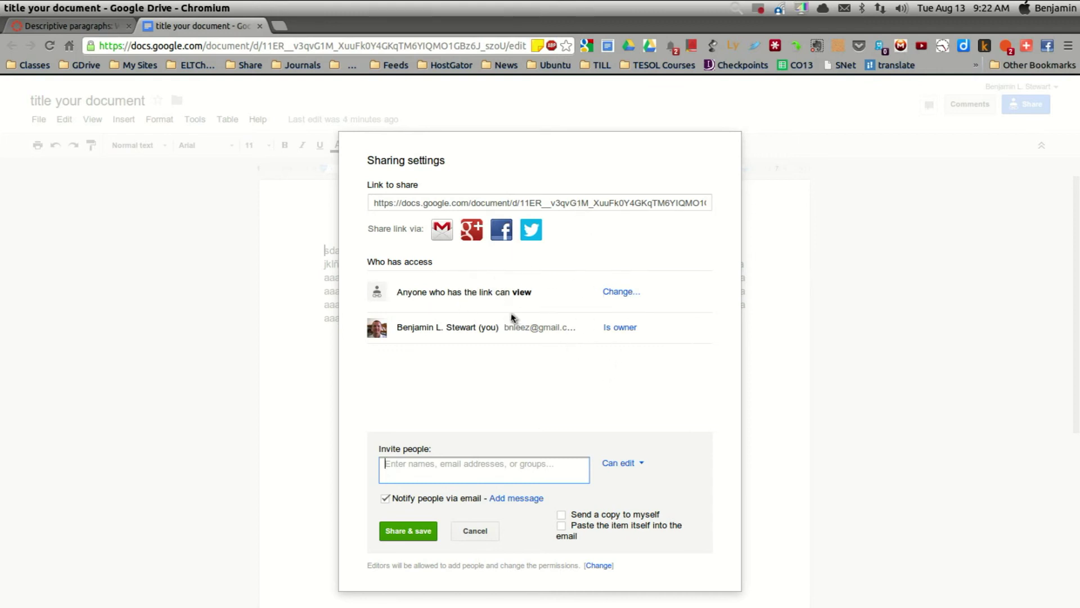
click(616, 291)
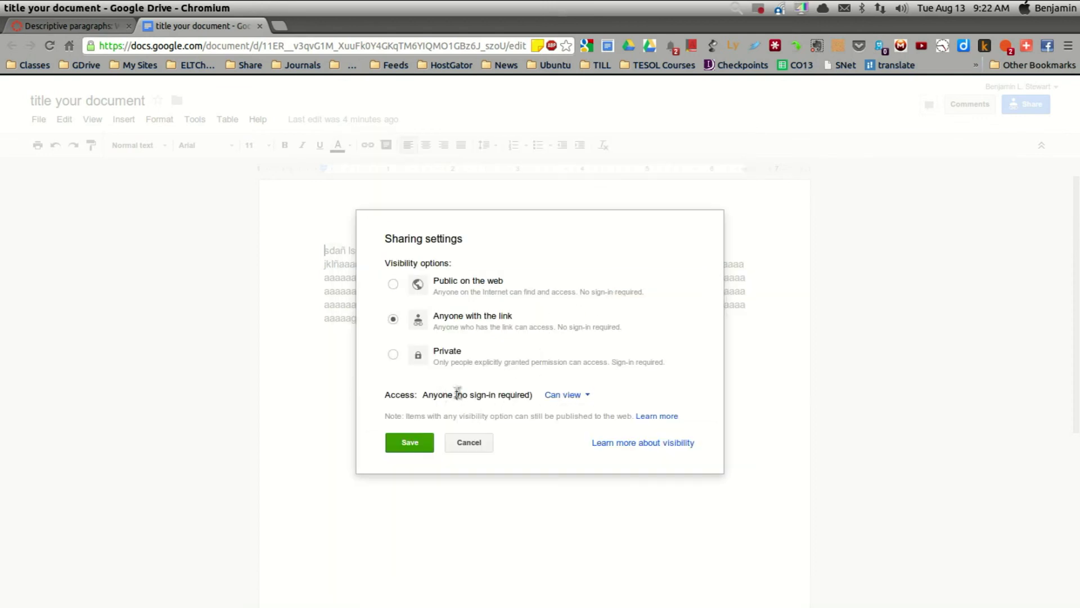
Leave link holders at Can view and back out of the visibility and invite panels unchanged.
click(577, 396)
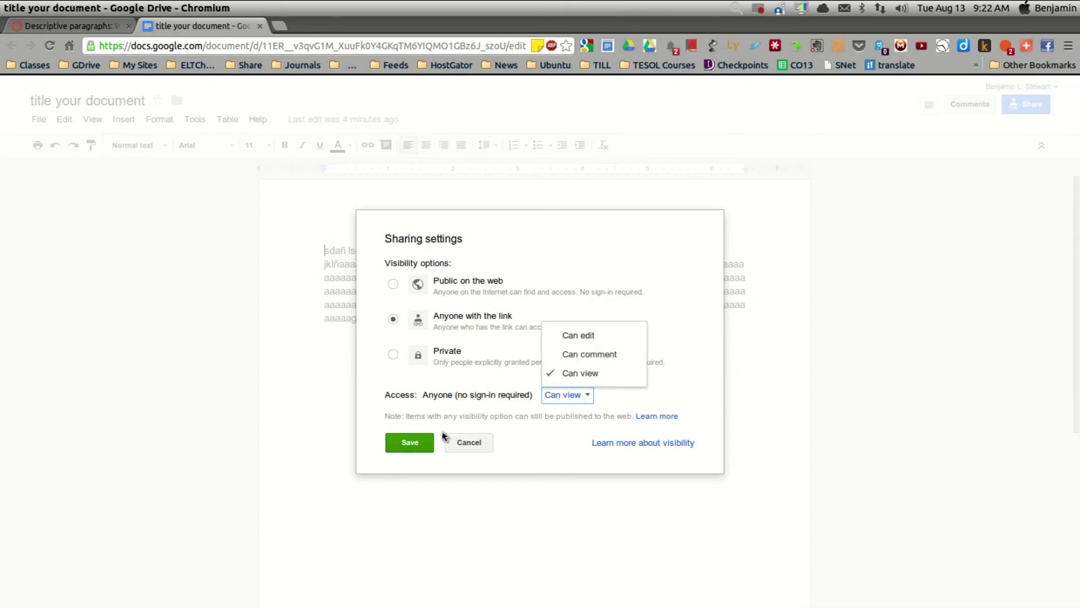
click(509, 396)
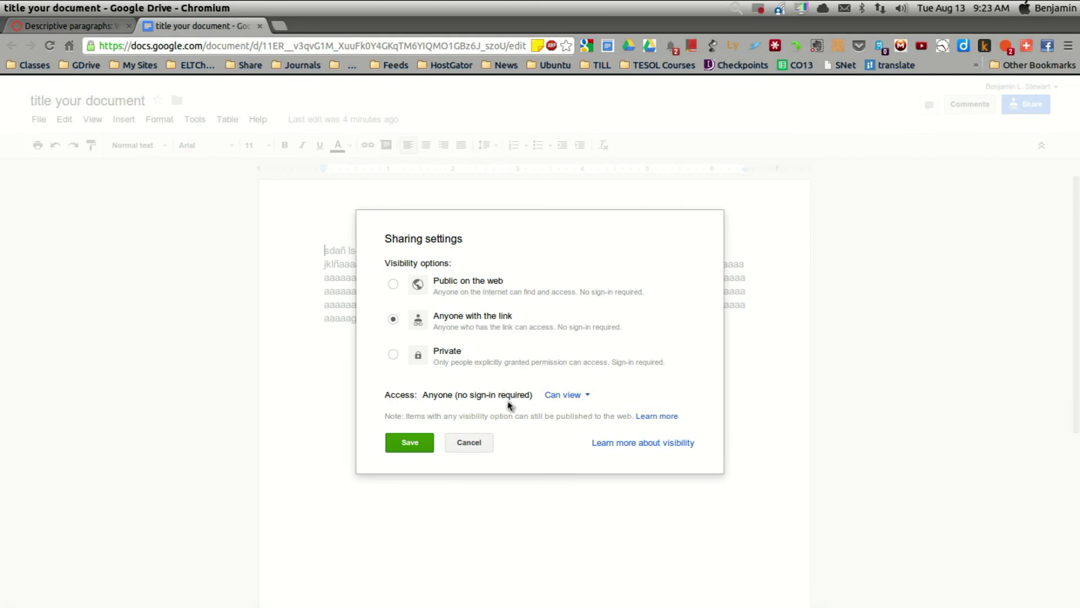
click(476, 447)
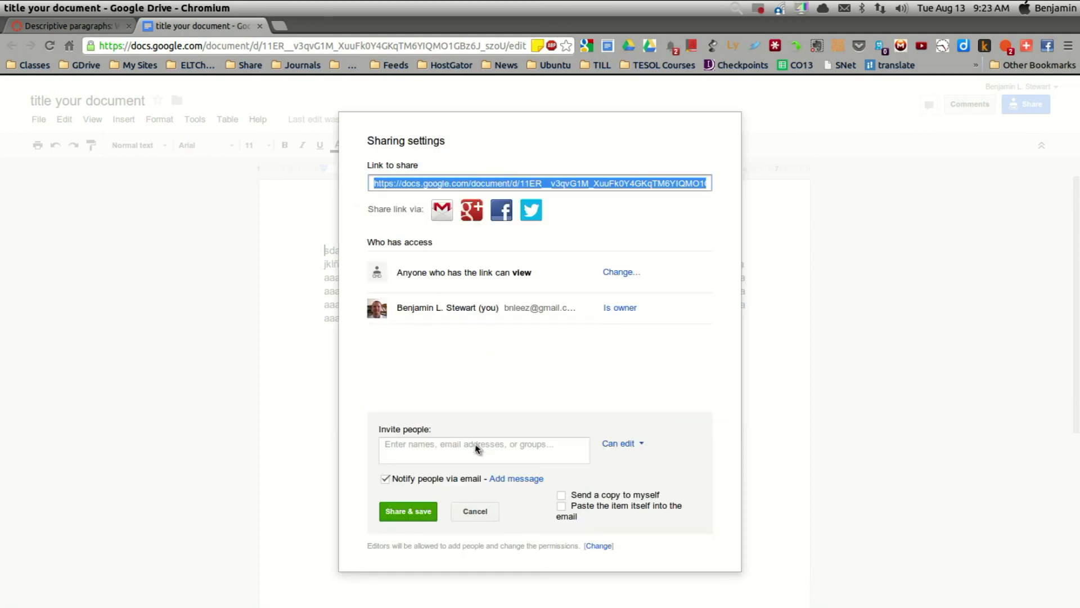
click(478, 511)
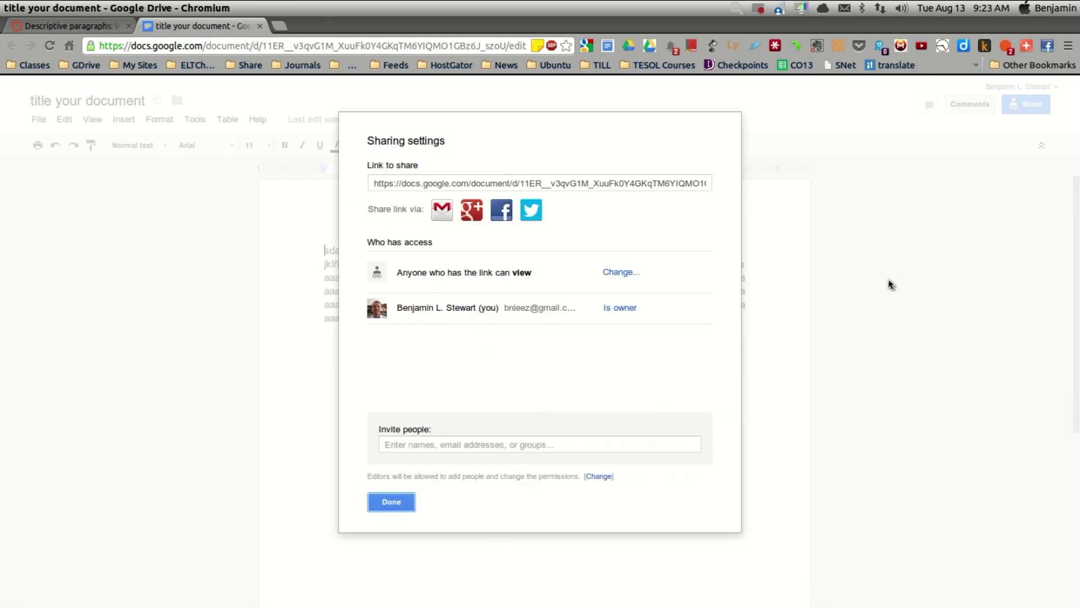
Switch back to the Canvas Descriptive paragraphs tab with the linked test entry.
click(75, 25)
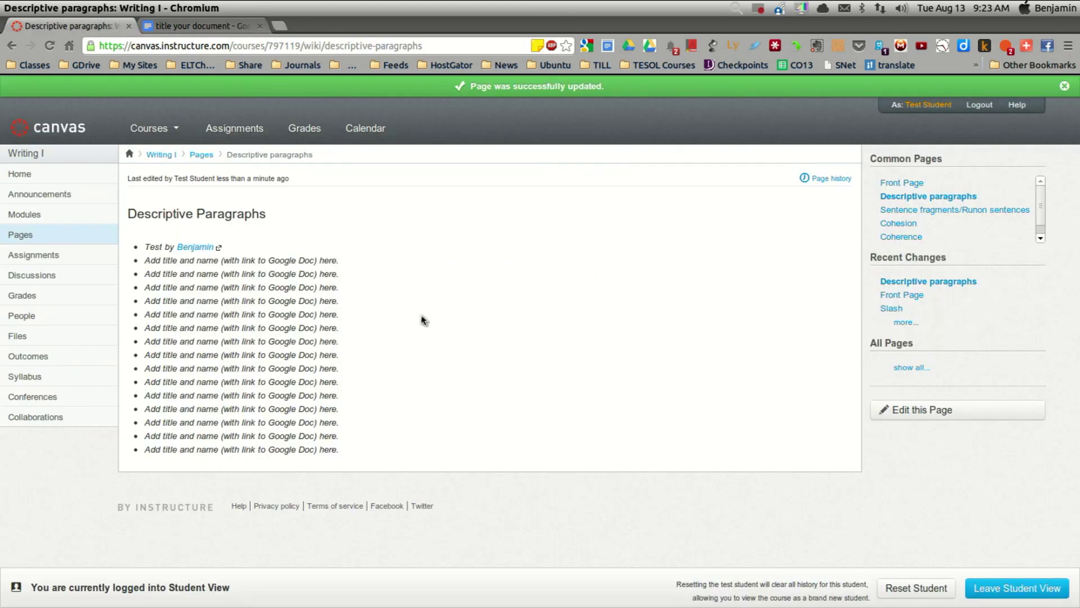